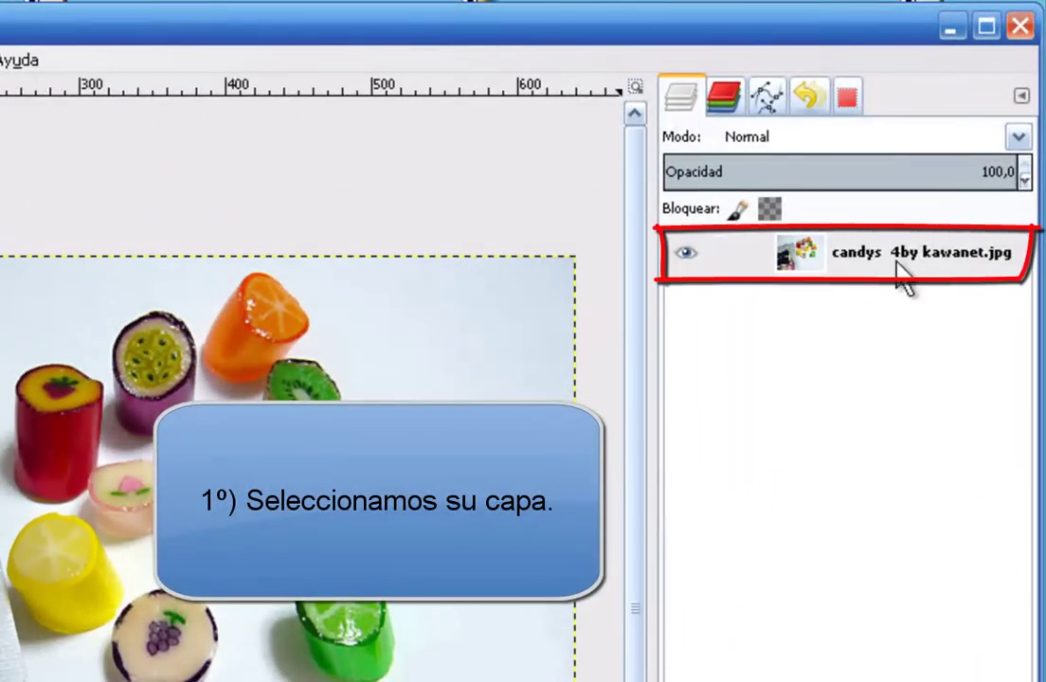
- Select the 'candys 4by kawanet.jpg' layer in the Layers panel
{"action": "left_click", "coordinate": [972, 152]}
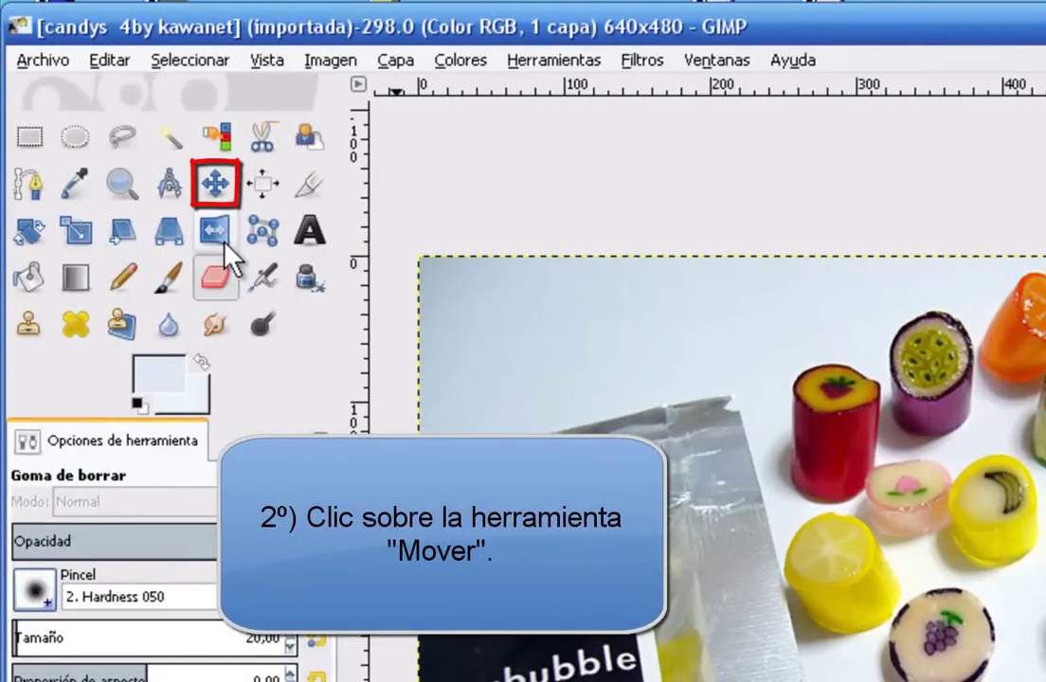
- With the Move tool, shift the whole candy layer, then drag it back to align with the canvas
{"action": "left_click", "coordinate": [217, 187]}
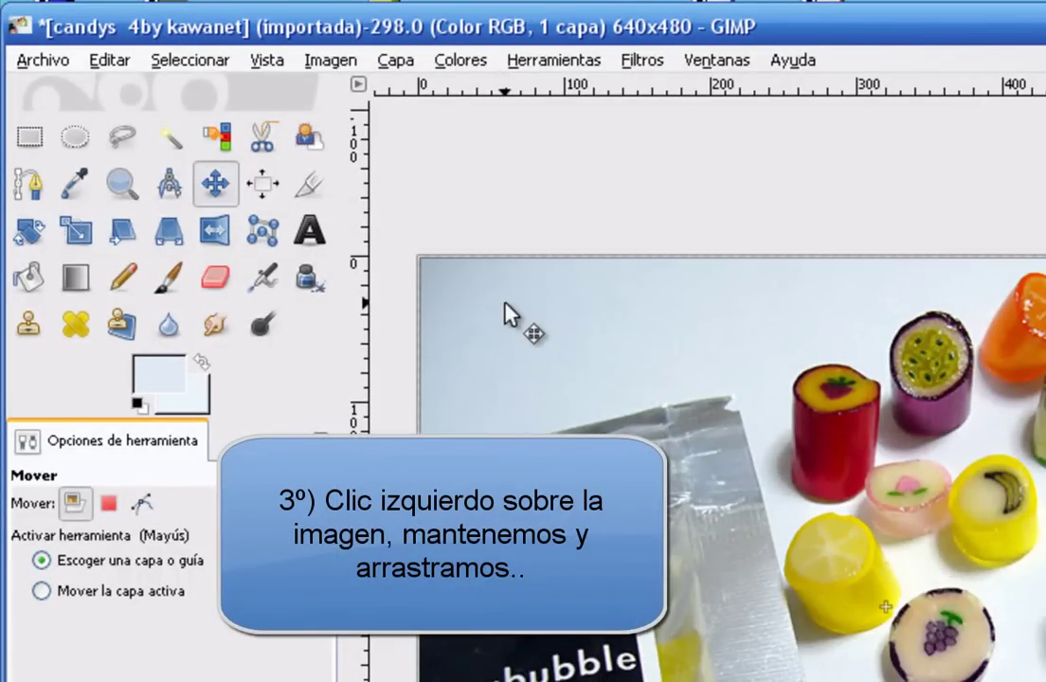
{"action": "mouse_move", "coordinate": [504, 316]}
{"action": "left_mouse_down"}
{"action": "mouse_move", "coordinate": [426, 257]}
{"action": "mouse_move", "coordinate": [500, 261]}
{"action": "mouse_move", "coordinate": [364, 247]}
{"action": "mouse_move", "coordinate": [360, 230]}
{"action": "left_mouse_up"}
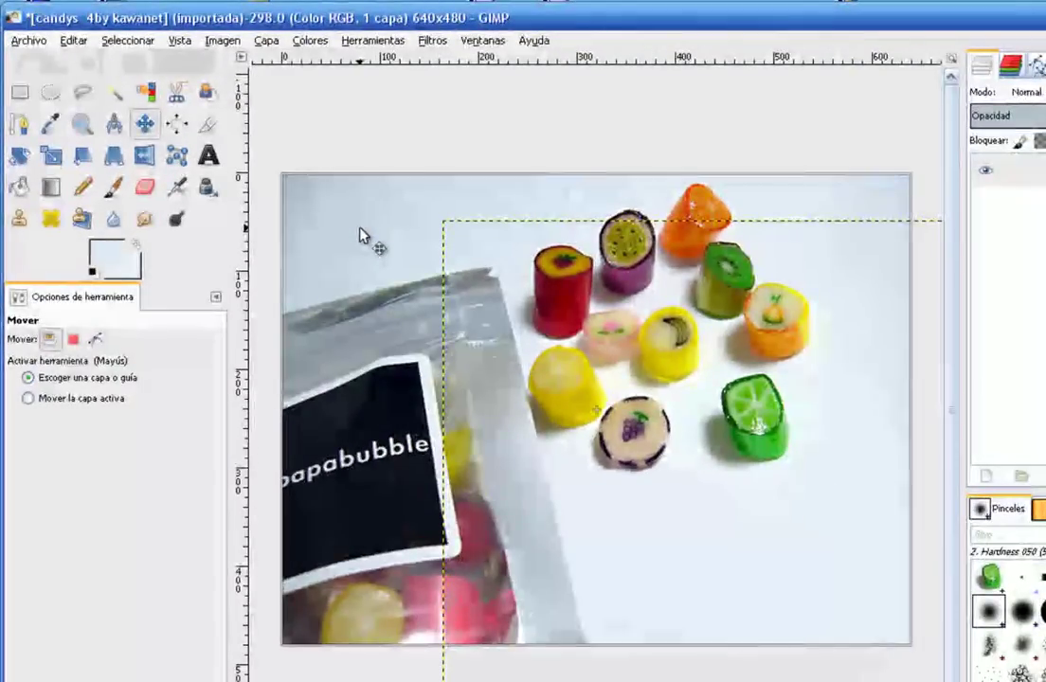
{"action": "left_click_drag", "start_coordinate": [360, 230], "coordinate": [361, 232]}
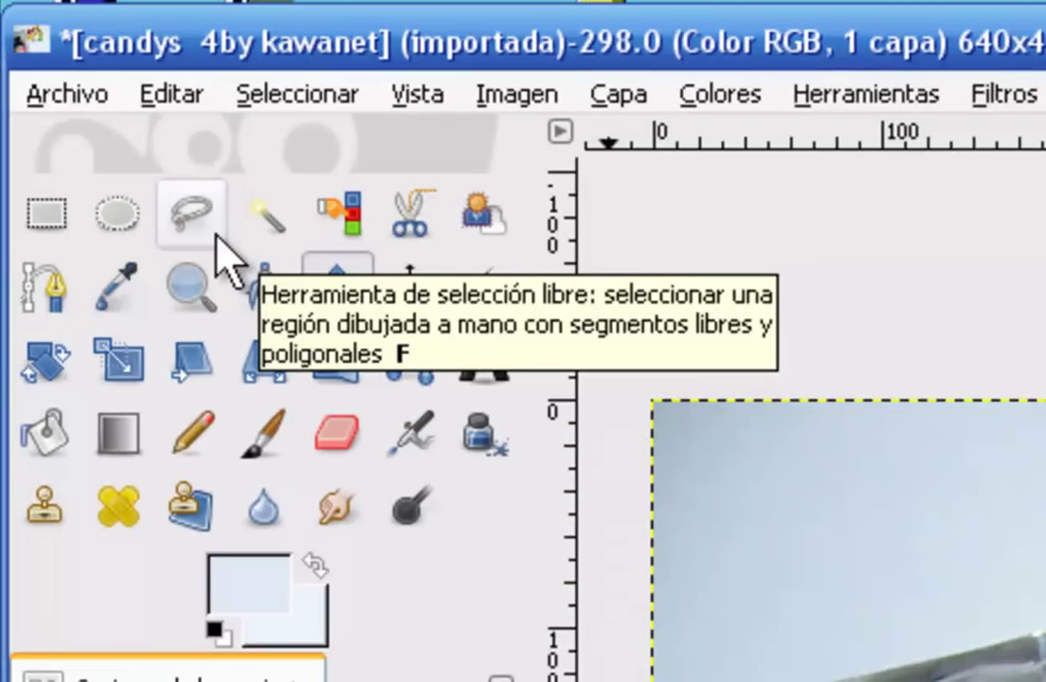
- Draw a closed Free Select lasso outline around the green lime candy
{"action": "left_click", "coordinate": [216, 237]}
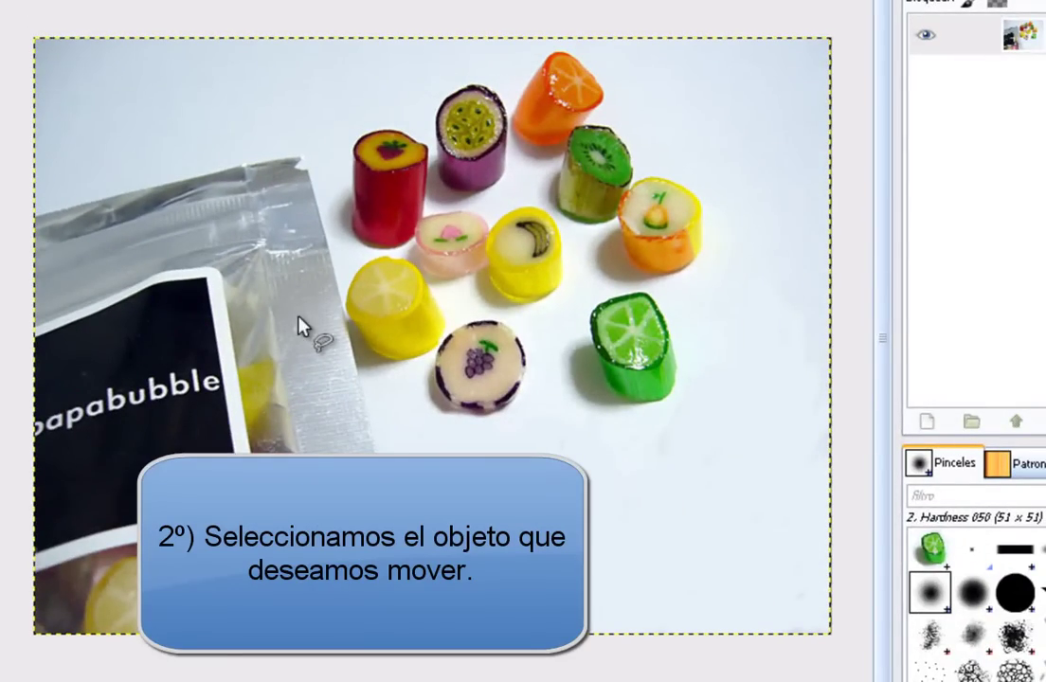
{"action": "left_click", "coordinate": [591, 410]}
{"action": "left_click", "coordinate": [637, 416]}
{"action": "left_click", "coordinate": [668, 409]}
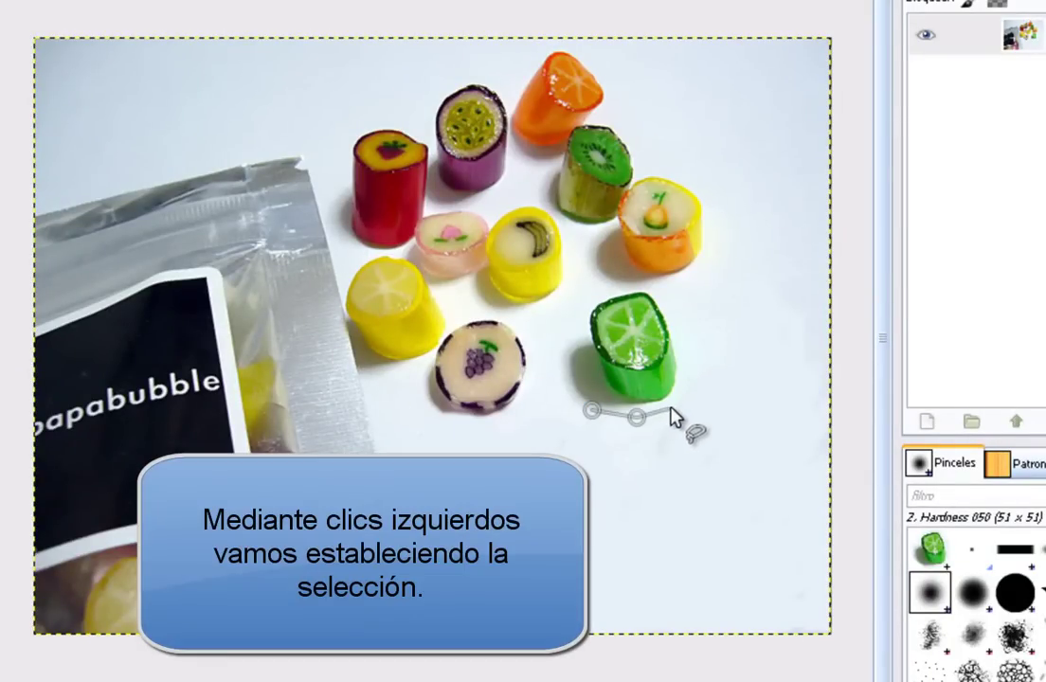
{"action": "left_click", "coordinate": [691, 336]}
{"action": "left_click", "coordinate": [664, 293]}
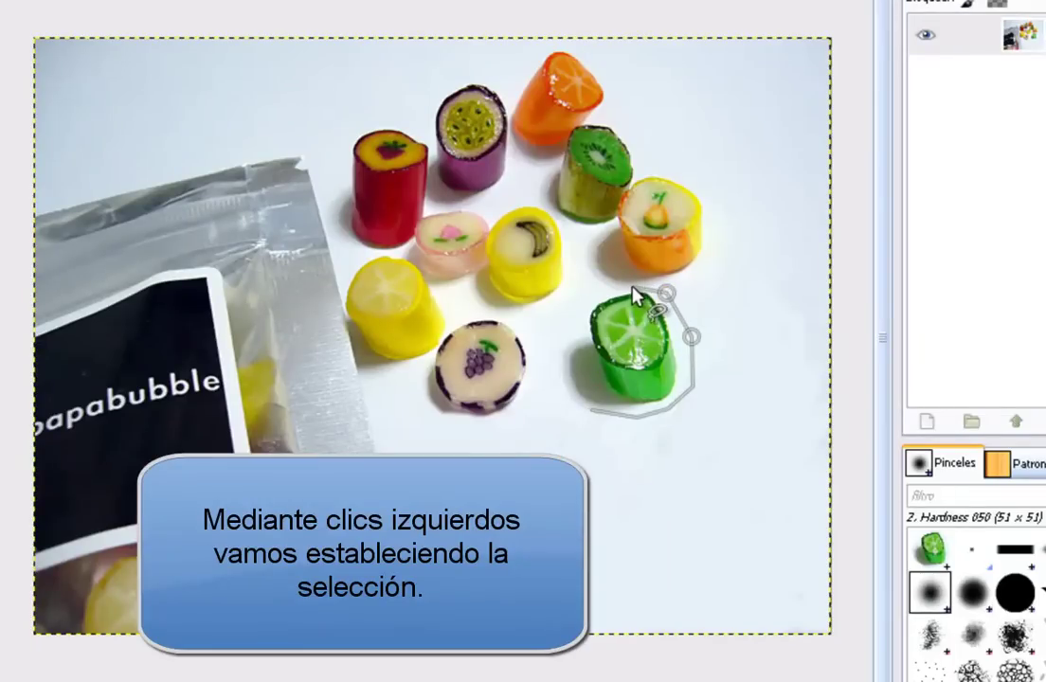
{"action": "left_click", "coordinate": [580, 316]}
{"action": "left_click", "coordinate": [557, 342]}
{"action": "left_click", "coordinate": [557, 379]}
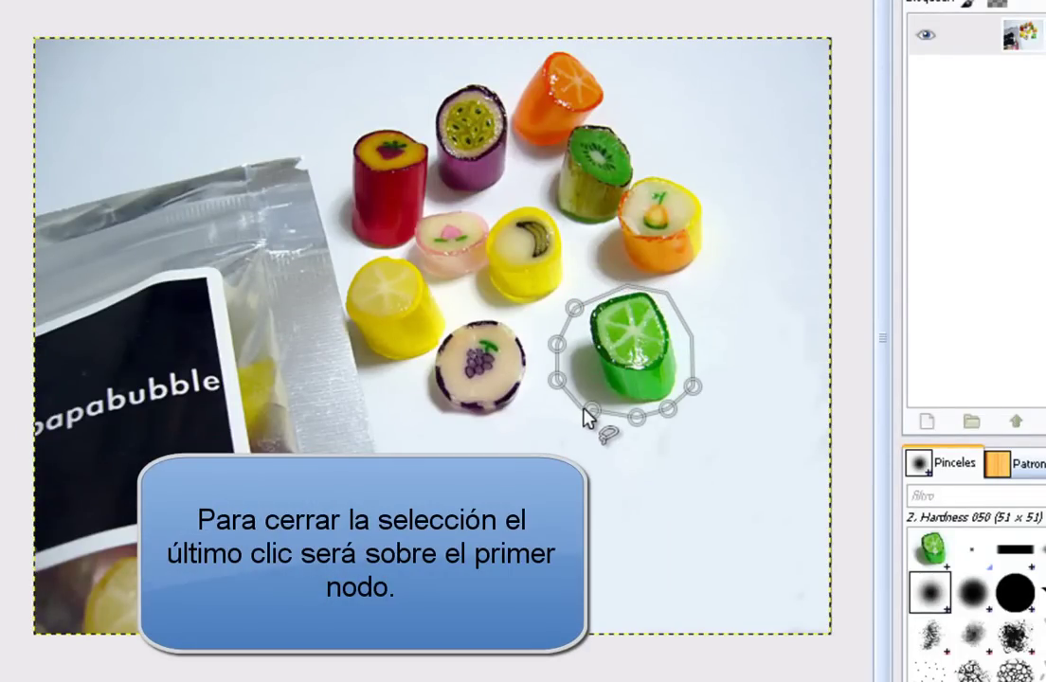
{"action": "left_click", "coordinate": [592, 411]}
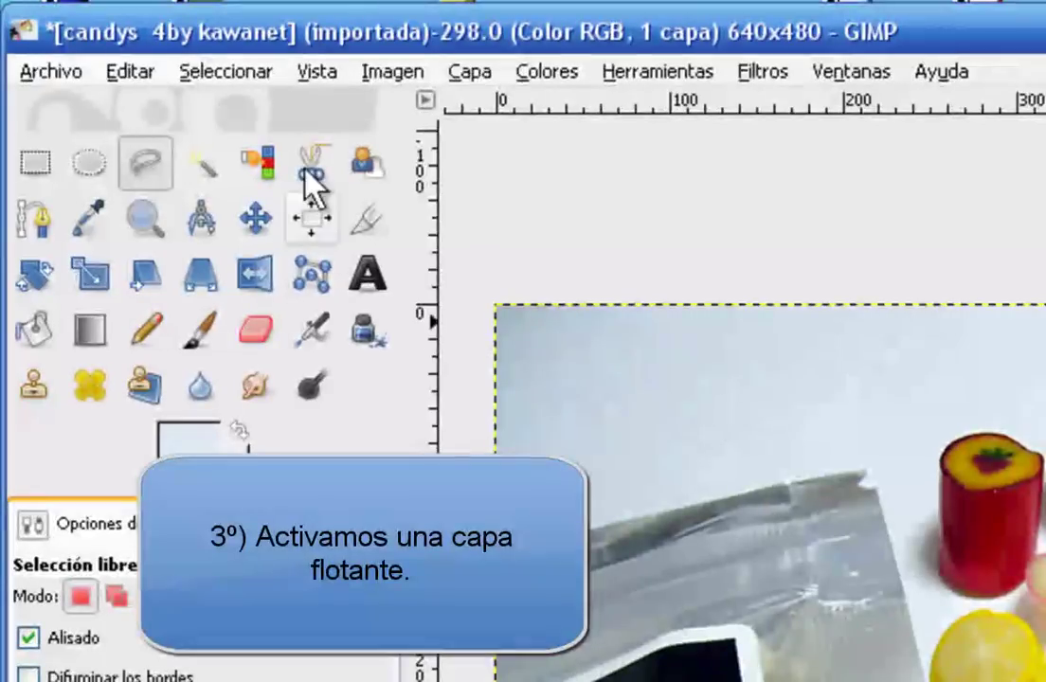
- Float the lime selection via Seleccionar > Flotante and make the floating layer active
{"action": "left_click", "coordinate": [262, 79]}
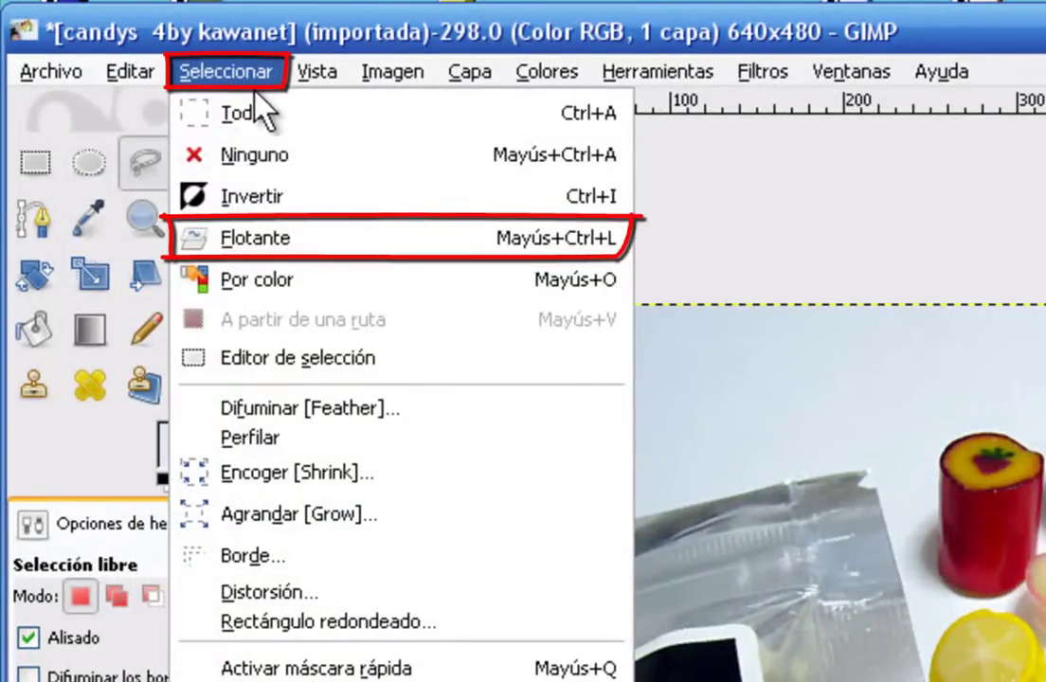
{"action": "left_click", "coordinate": [402, 241]}
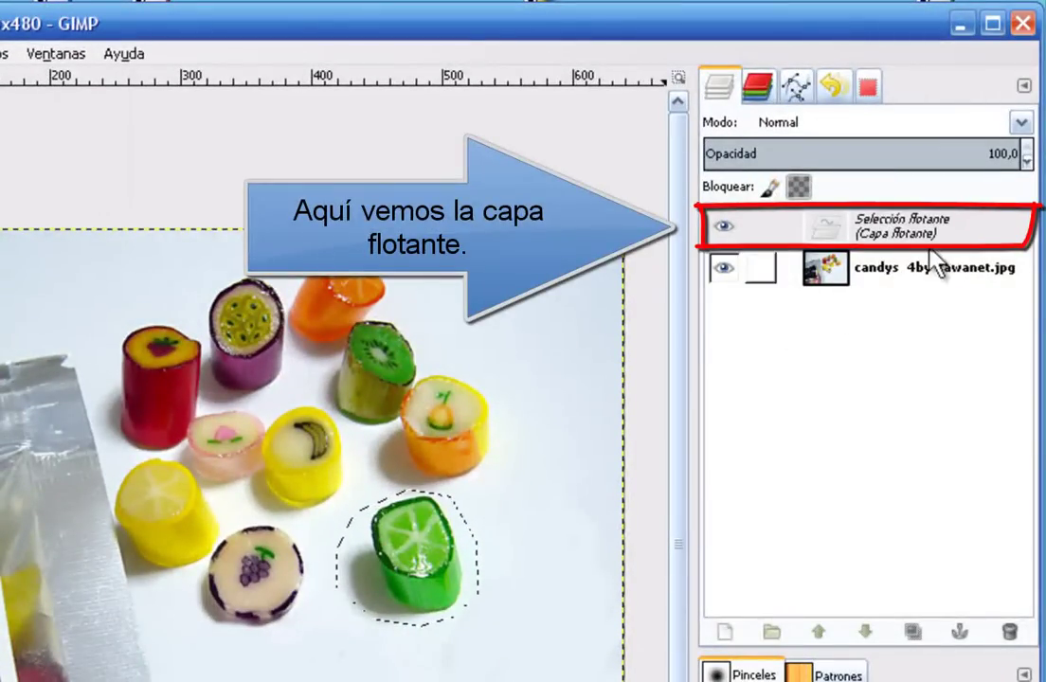
{"action": "left_click", "coordinate": [941, 227]}
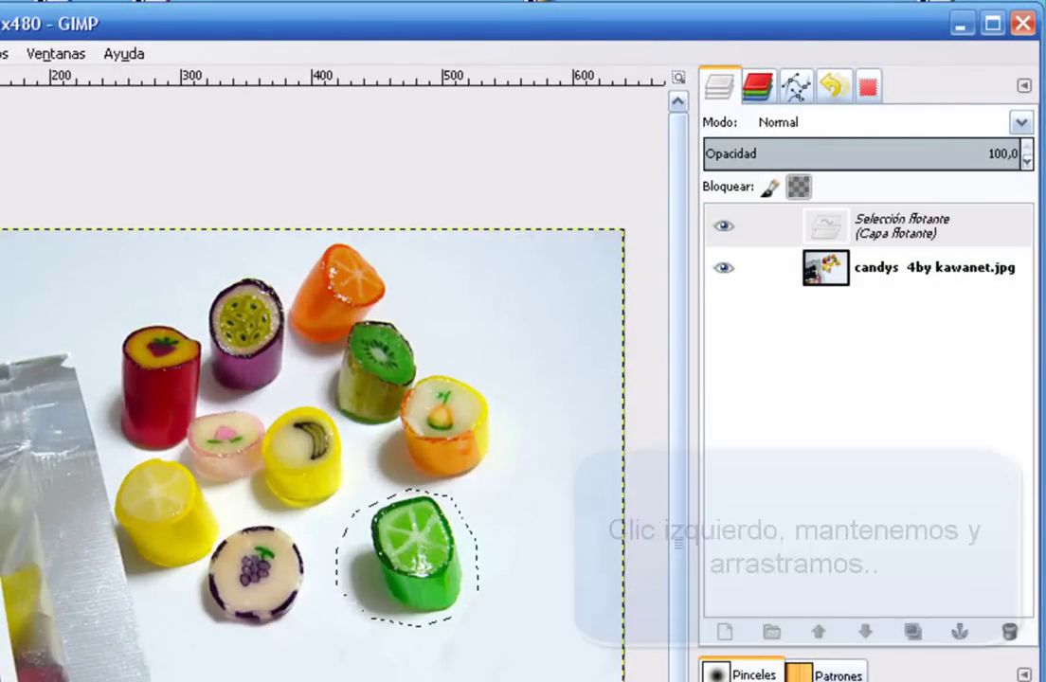
- Drag the floating lime down-left beside the grape candy and anchor it into the photo
{"action": "mouse_move", "coordinate": [436, 545]}
{"action": "left_mouse_down"}
{"action": "mouse_move", "coordinate": [374, 581]}
{"action": "mouse_move", "coordinate": [360, 564]}
{"action": "left_mouse_up"}
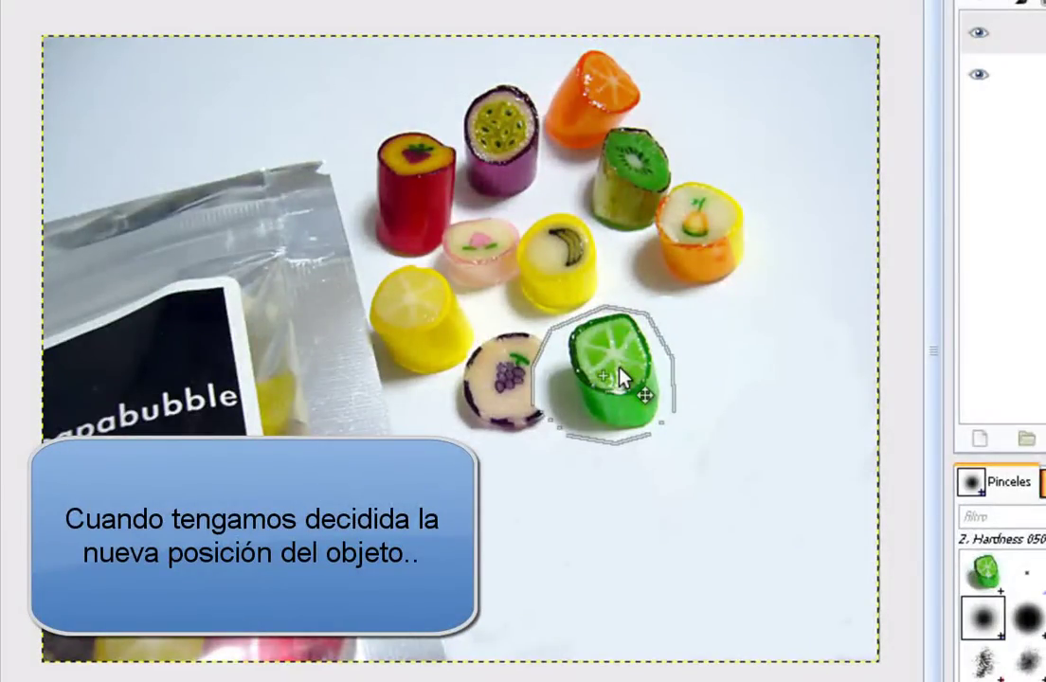
{"action": "left_click_drag", "start_coordinate": [621, 375], "coordinate": [625, 379]}
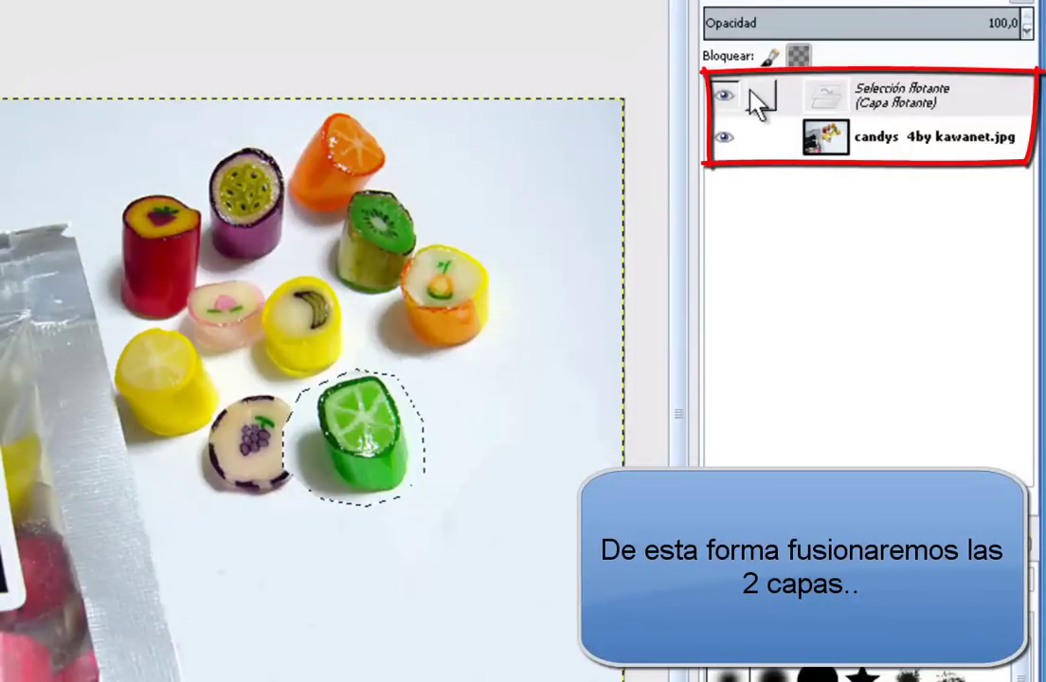
{"action": "left_click", "coordinate": [542, 380]}
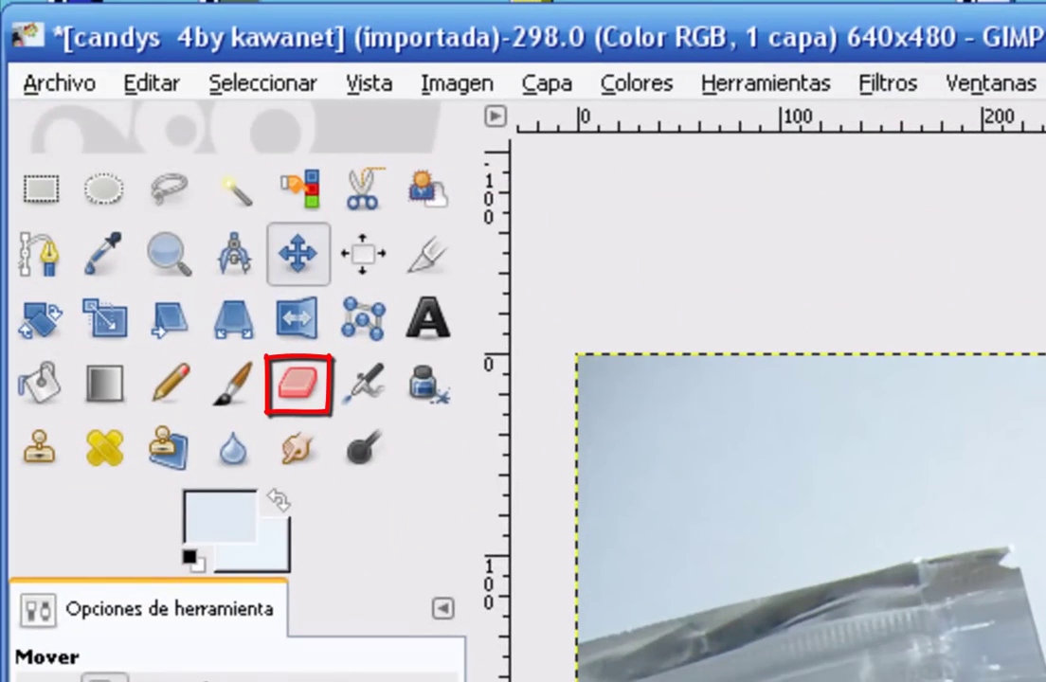
- Pick the Eraser tool, then return to the Move tool with the lime still floating
{"action": "left_click", "coordinate": [298, 385]}
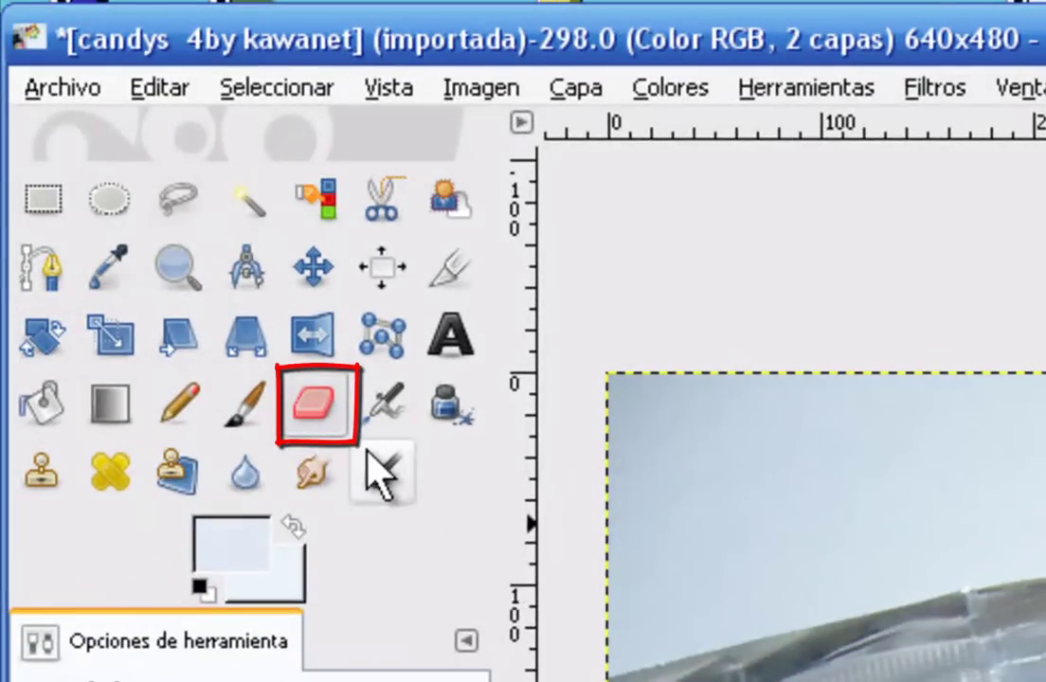
{"action": "left_click", "coordinate": [313, 411]}
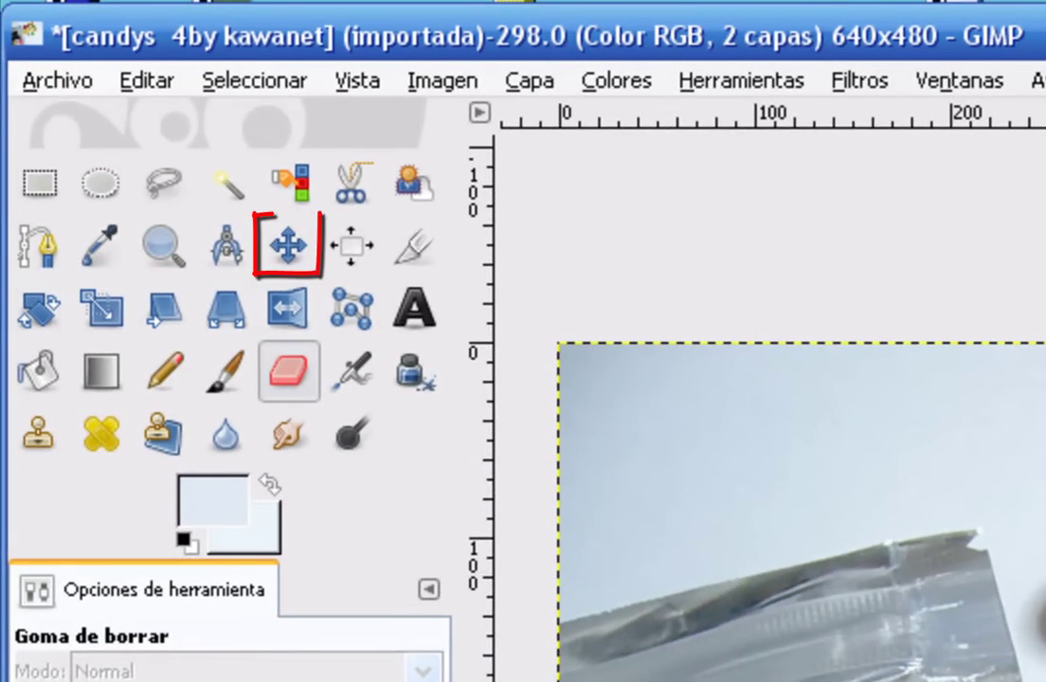
{"action": "left_click", "coordinate": [290, 241]}
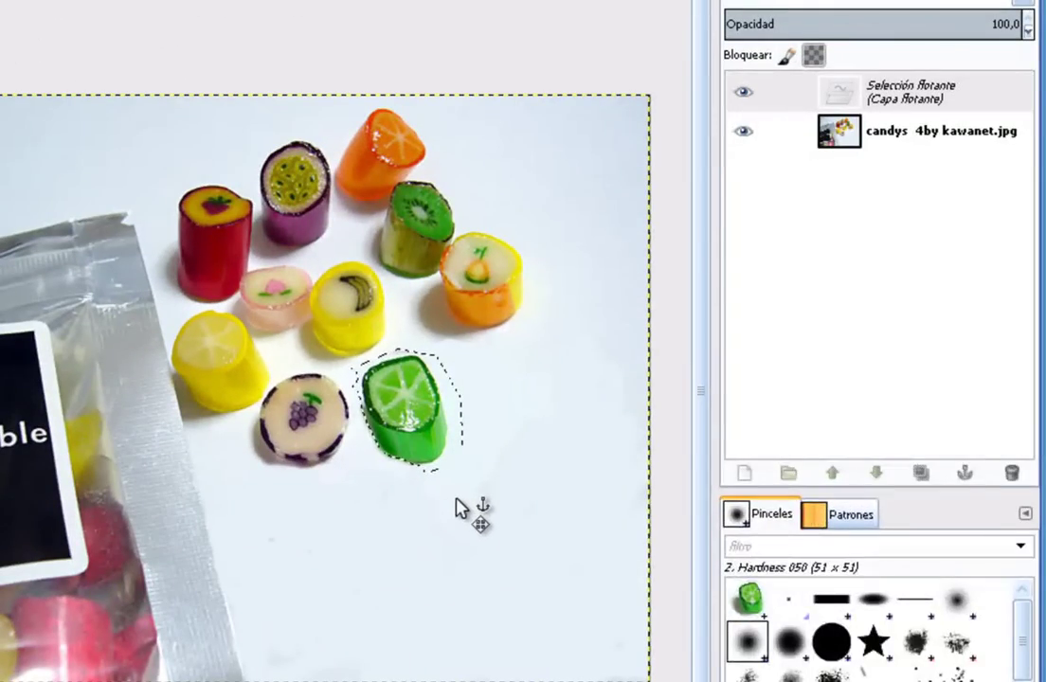
- Anchor the floating lime beside the grape by clicking the canvas outside the selection
{"action": "left_click", "coordinate": [462, 501]}
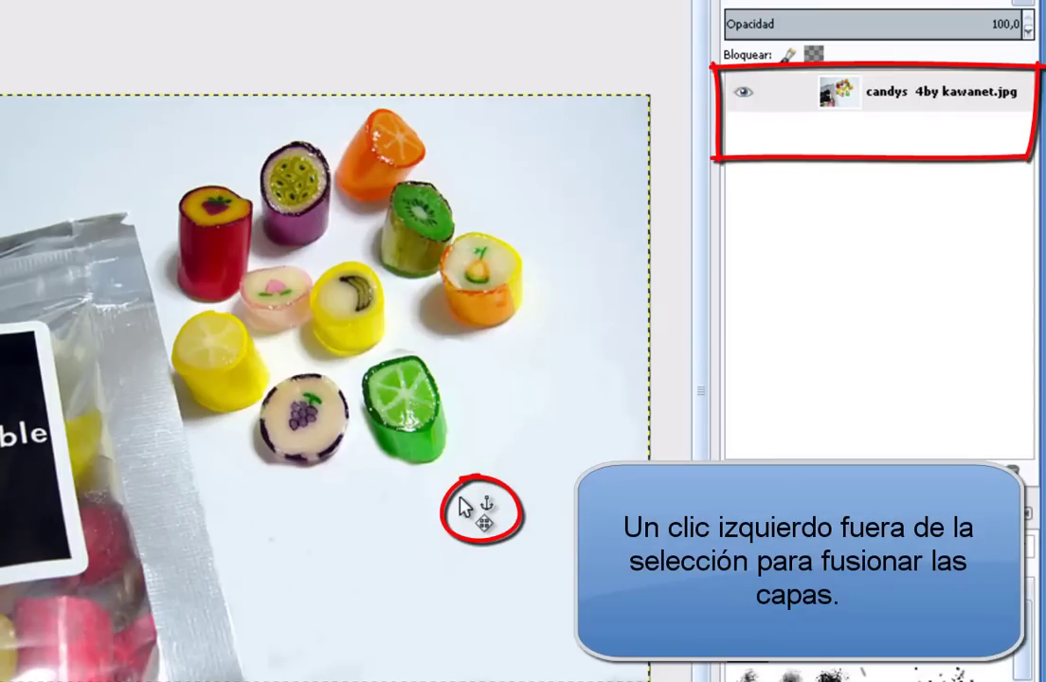